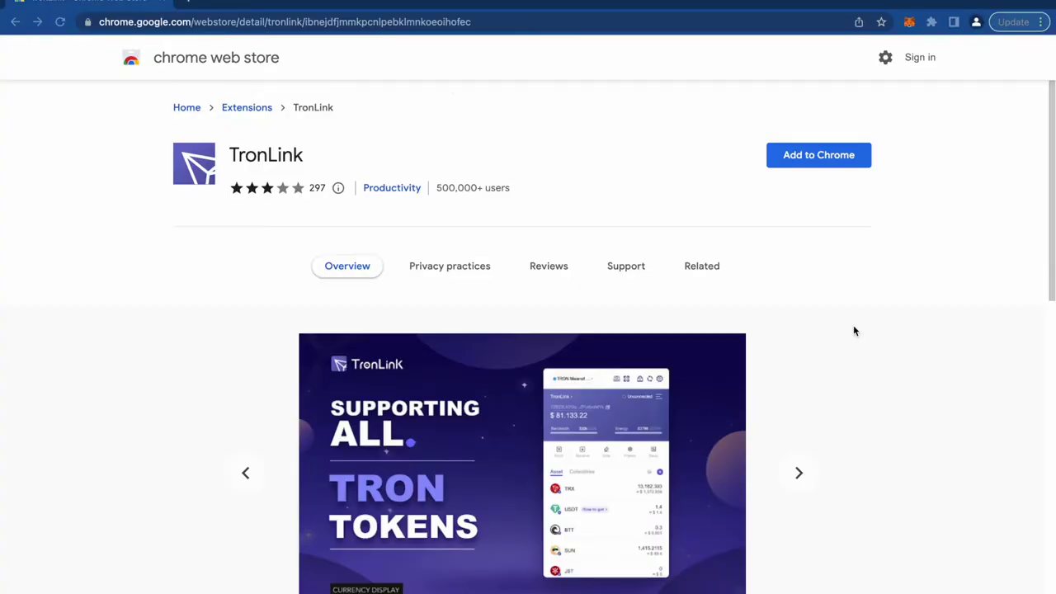
- Add the TronLink extension to the browser and pin it for quick access
click(809, 158)
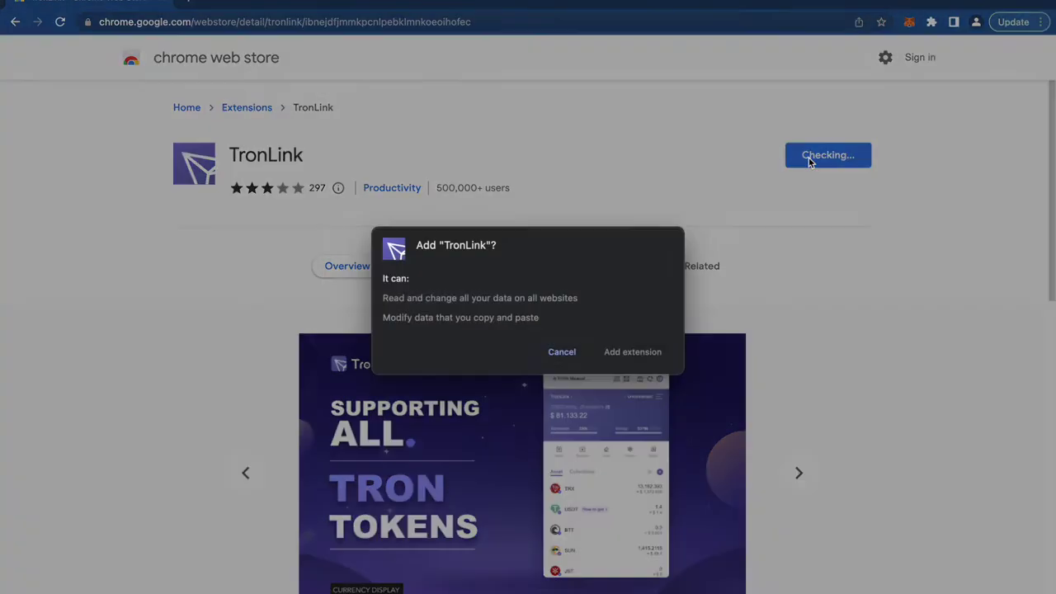
click(624, 364)
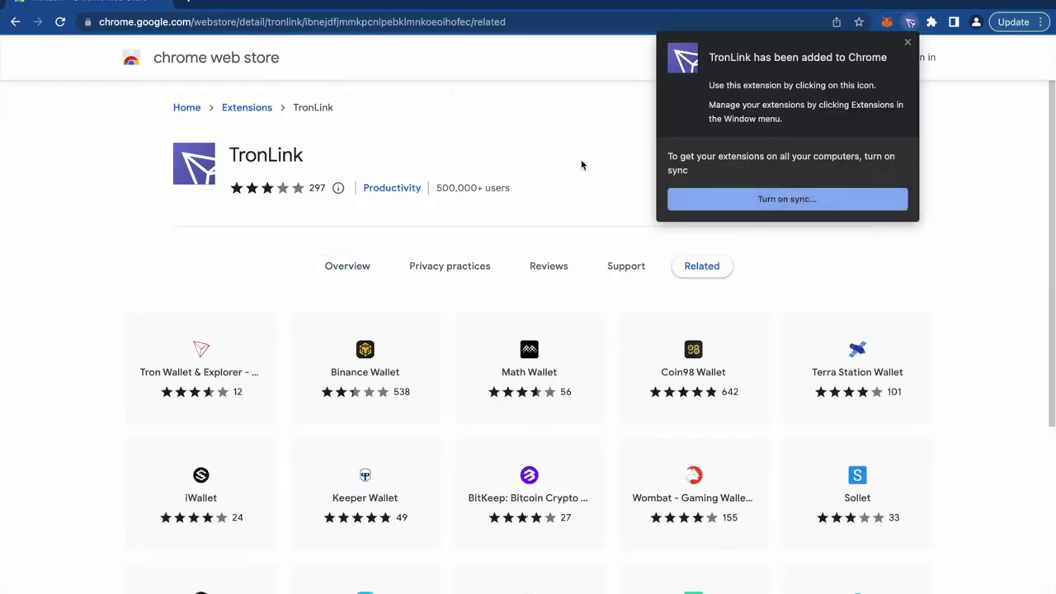
click(932, 22)
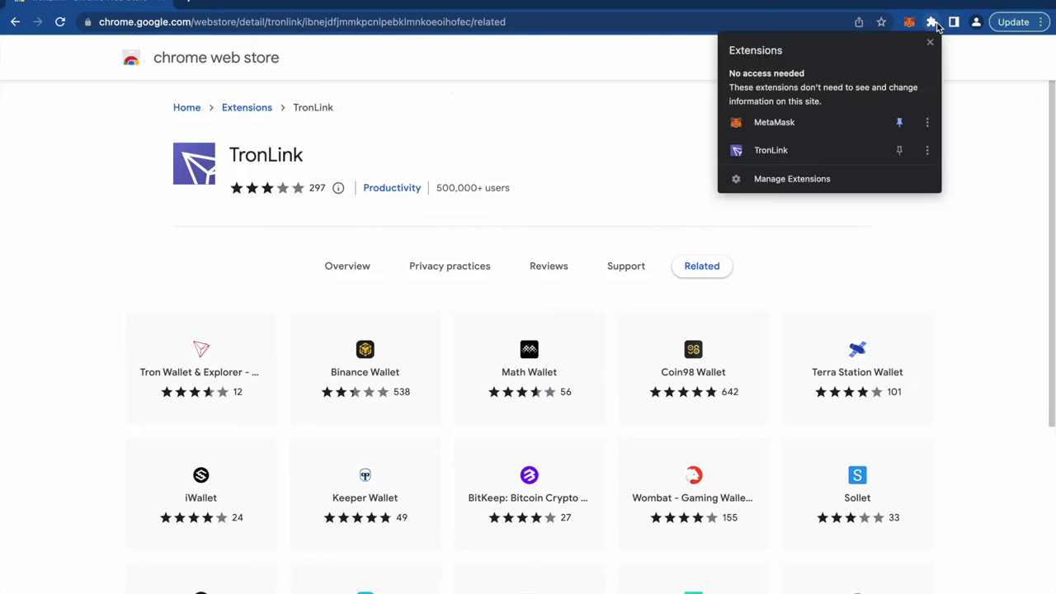
click(900, 150)
- Open the TronLink extension, choose to import an existing wallet, and accept the user agreement
click(909, 22)
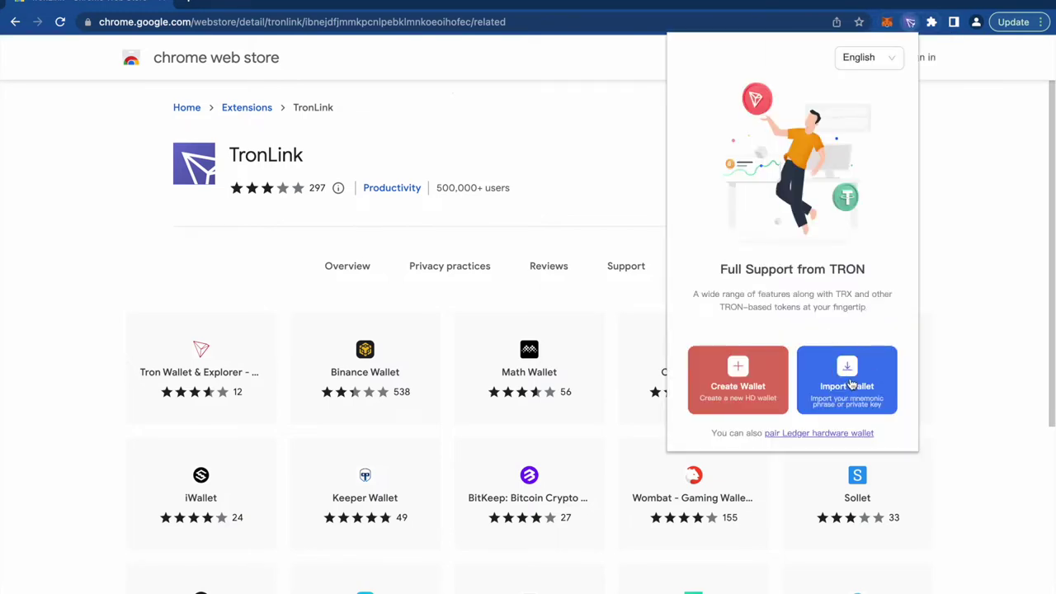
click(850, 372)
scroll(850, 371, down, 15)
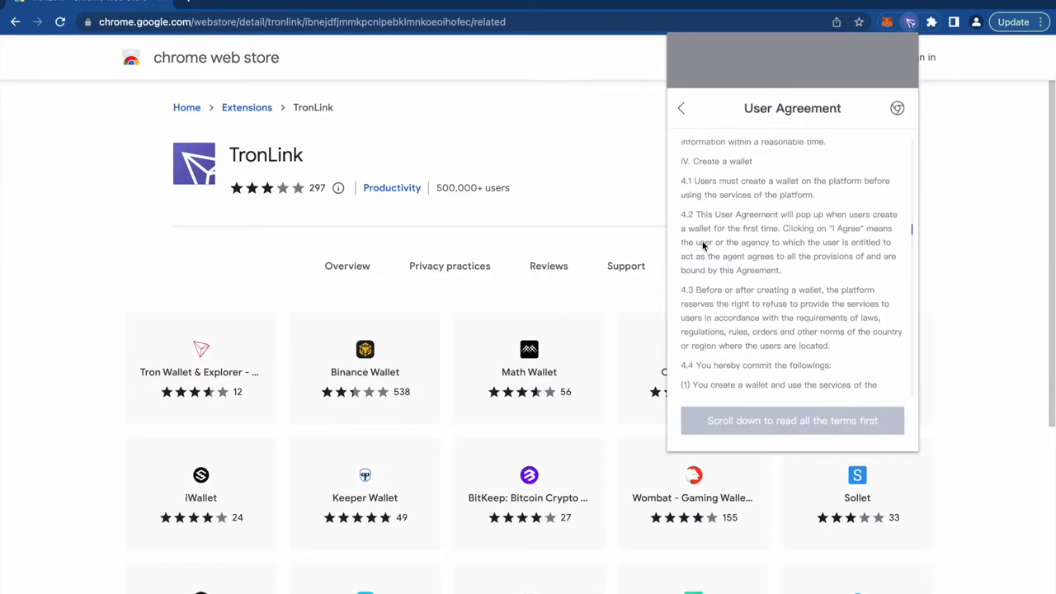
scroll(808, 279, down, 10)
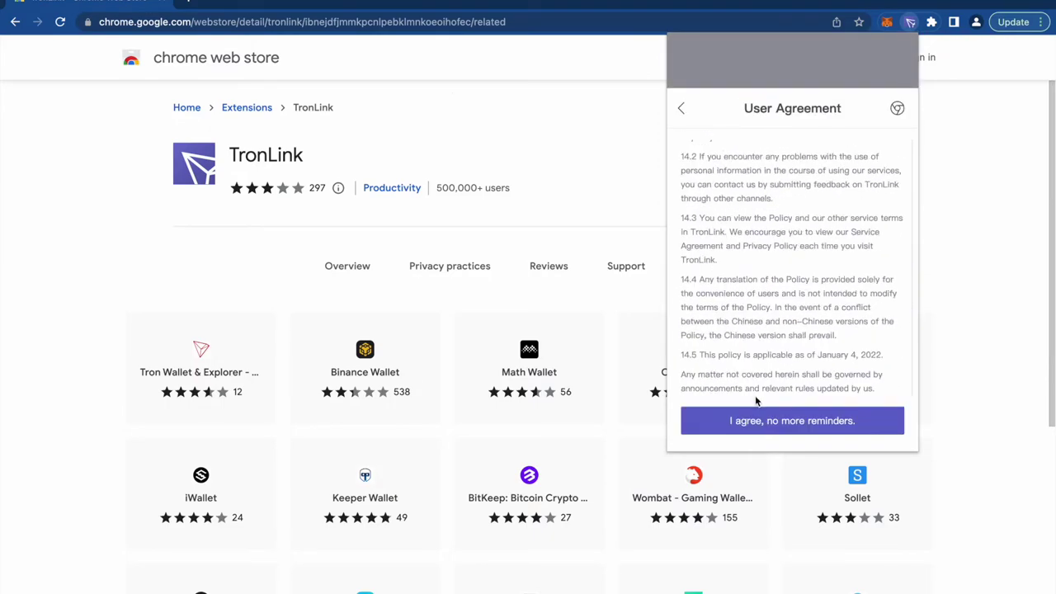
click(747, 421)
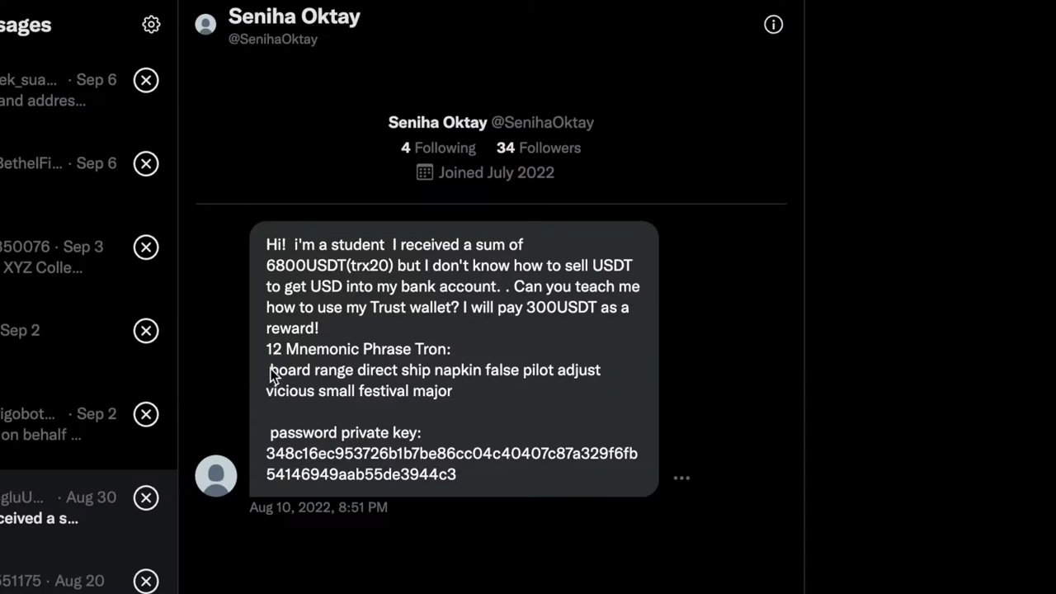
- Copy the 12-word mnemonic phrase from the direct message and paste it into TronLink's wallet import field
drag(270, 371, 450, 398)
key(ctrl+c)
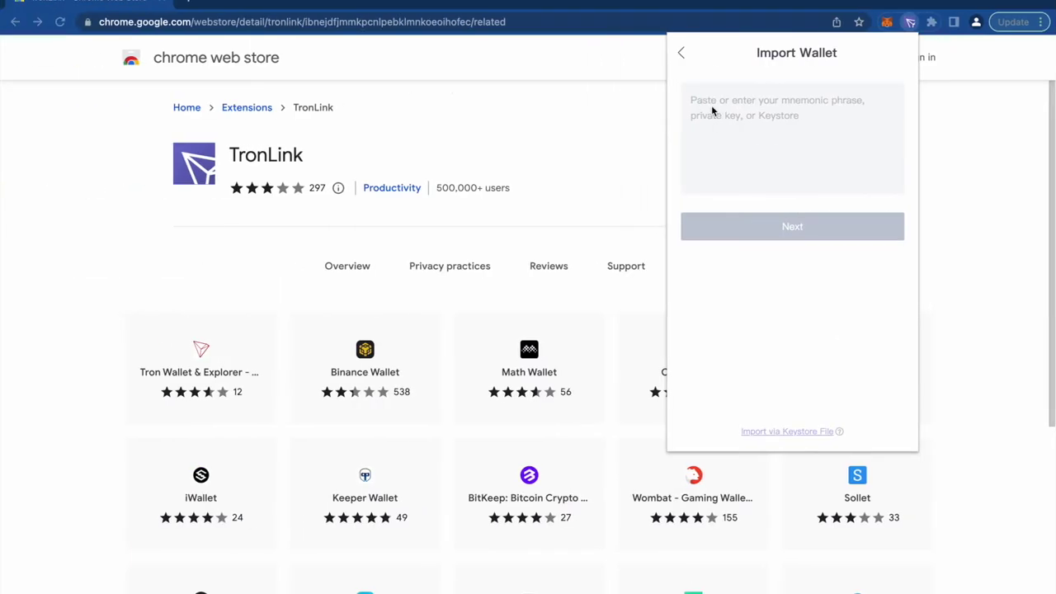
click(712, 104)
key(ctrl+v)
- Name the imported wallet Scam and enter a wallet password
double_click(703, 238)
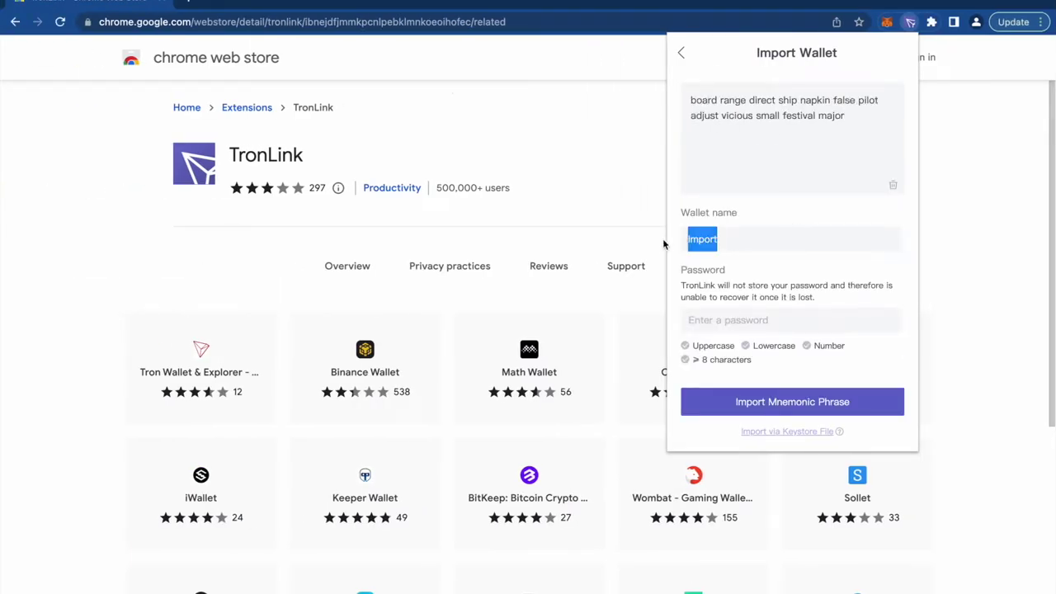
text(Scam)
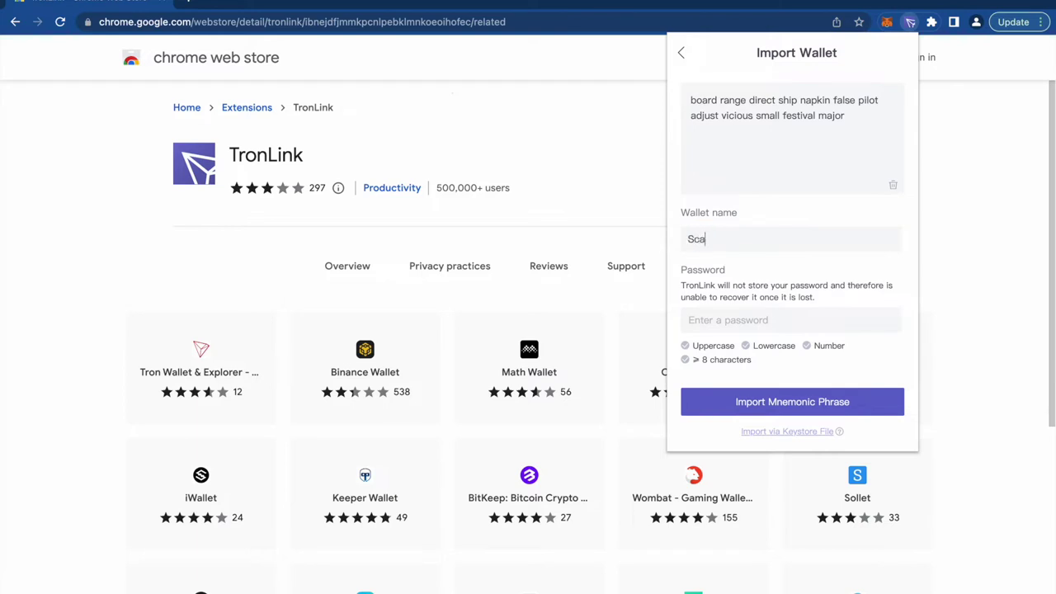
key(Tab)
key(ctrl+v)
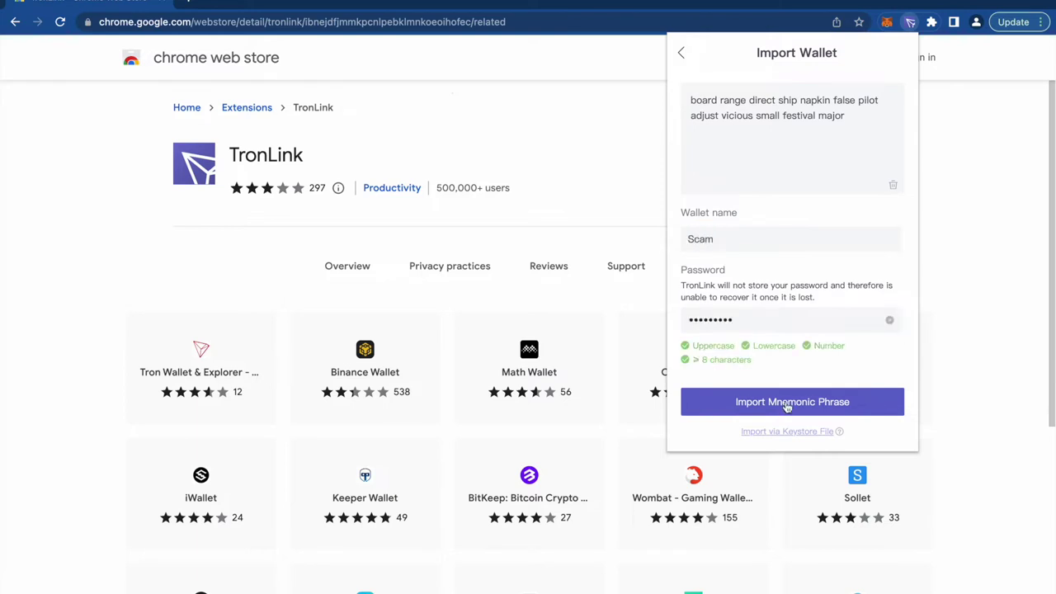
click(788, 404)
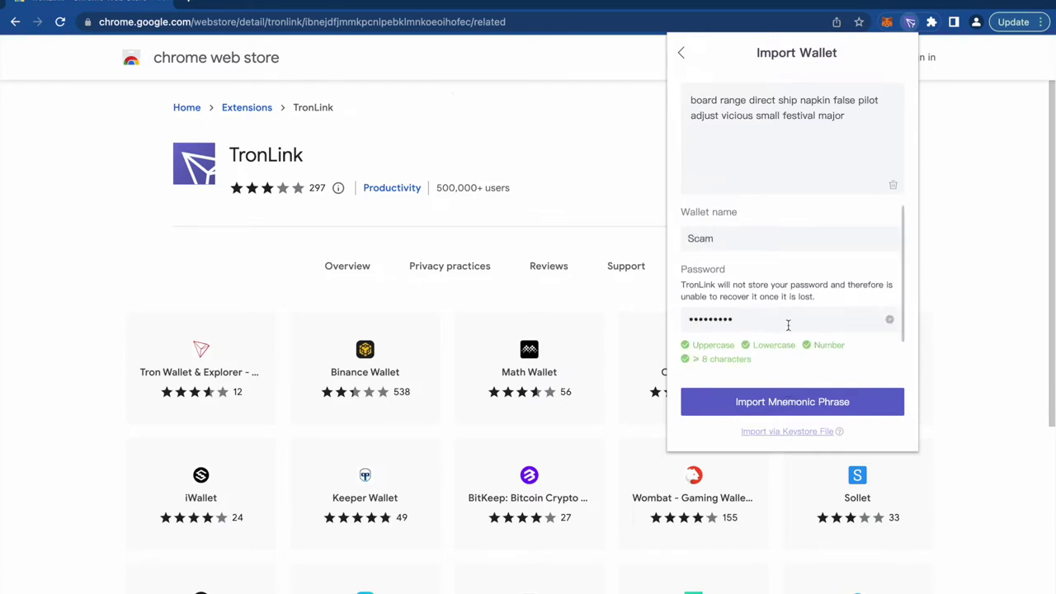
- Repeat the wallet password for confirmation and import the account found for the mnemonic phrase
click(711, 353)
text(•)
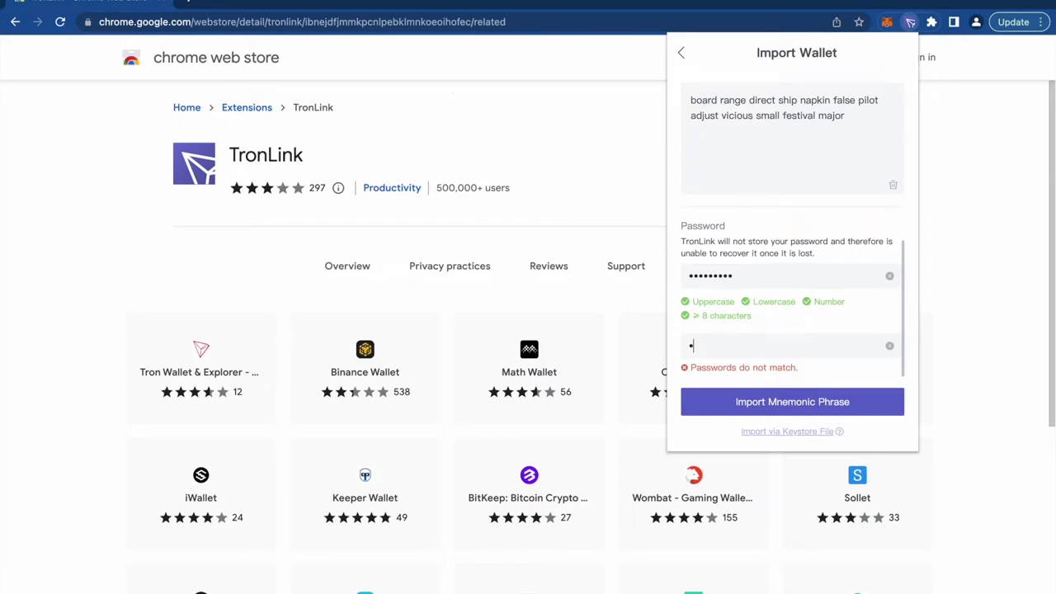
text(••••••••)
click(785, 402)
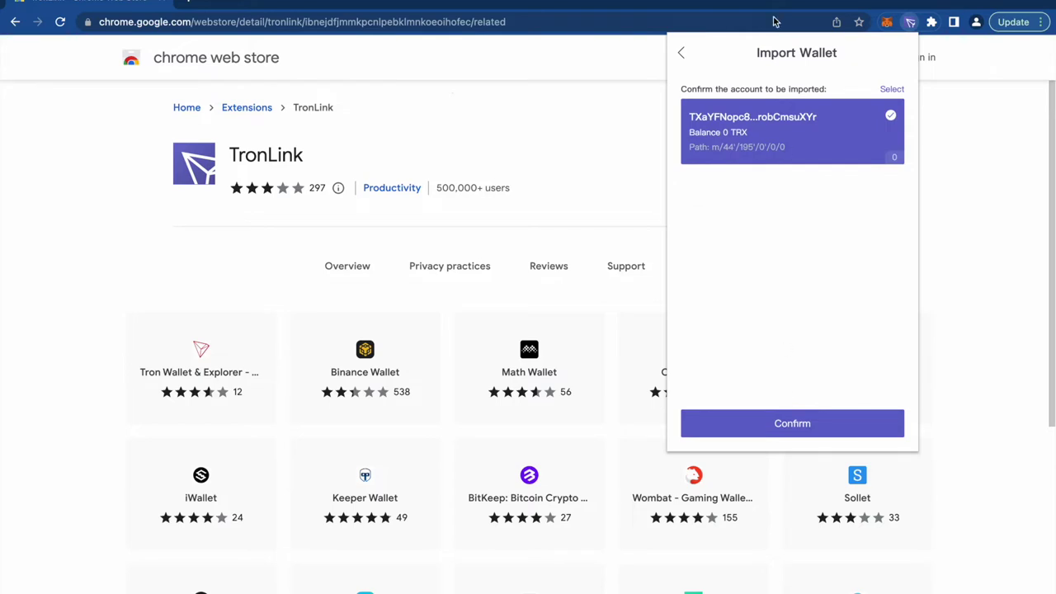
click(780, 424)
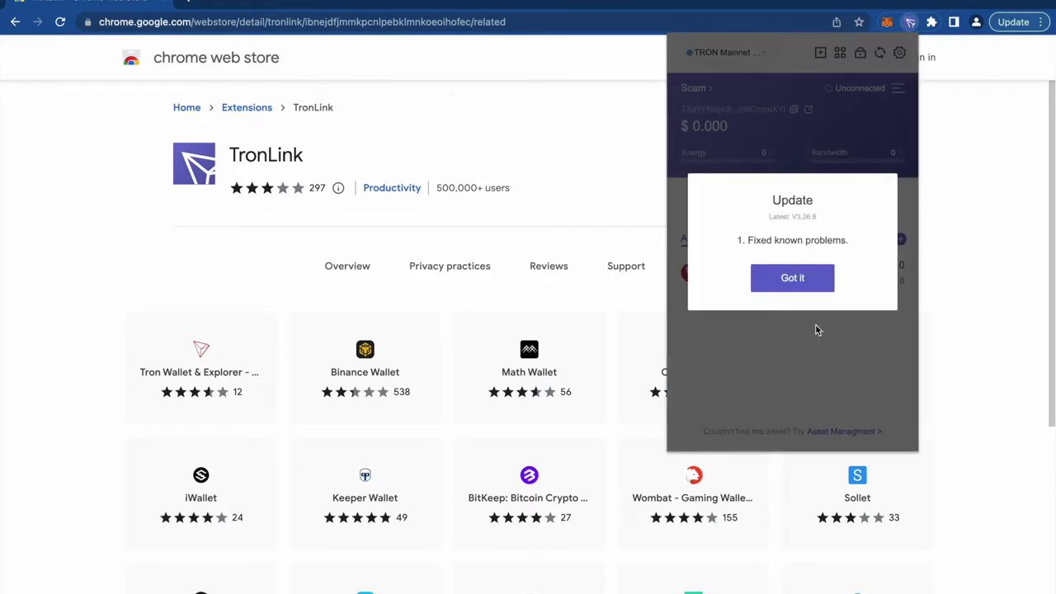
click(793, 283)
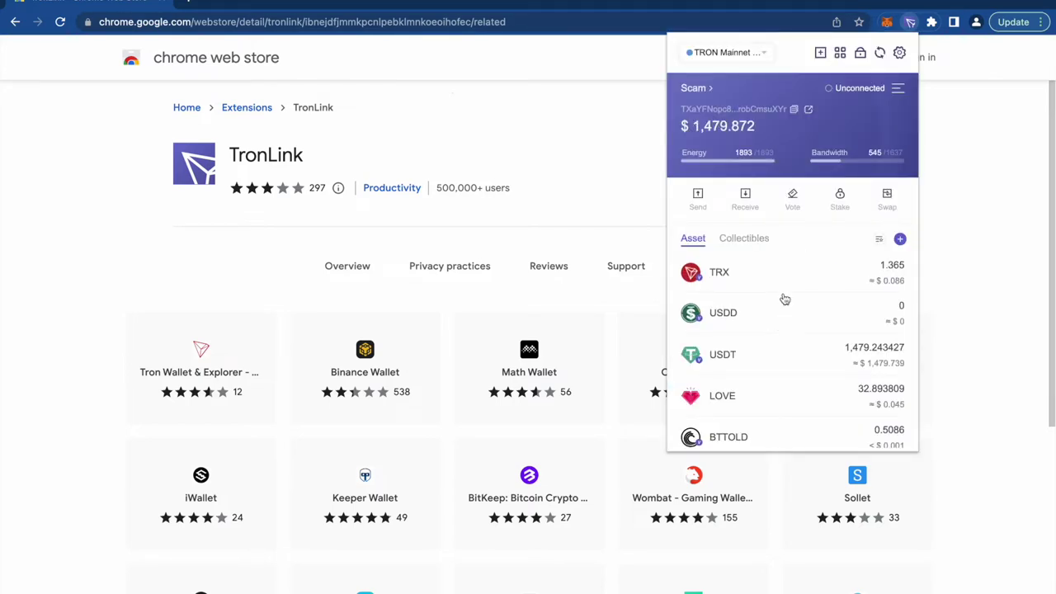
- Examine the imported wallet's options and its full list of token balances
click(899, 88)
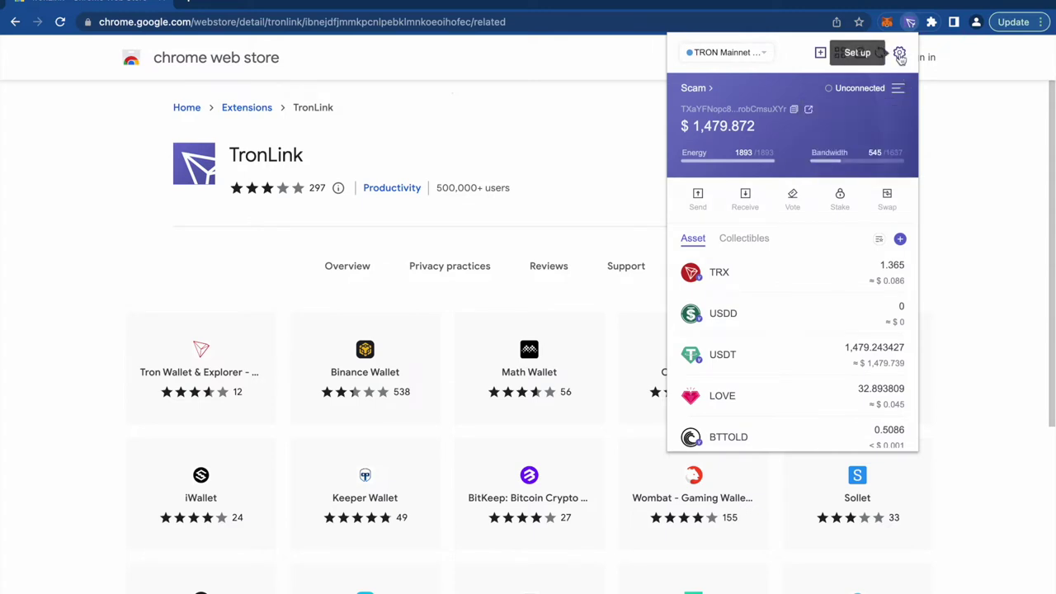
click(899, 53)
click(681, 53)
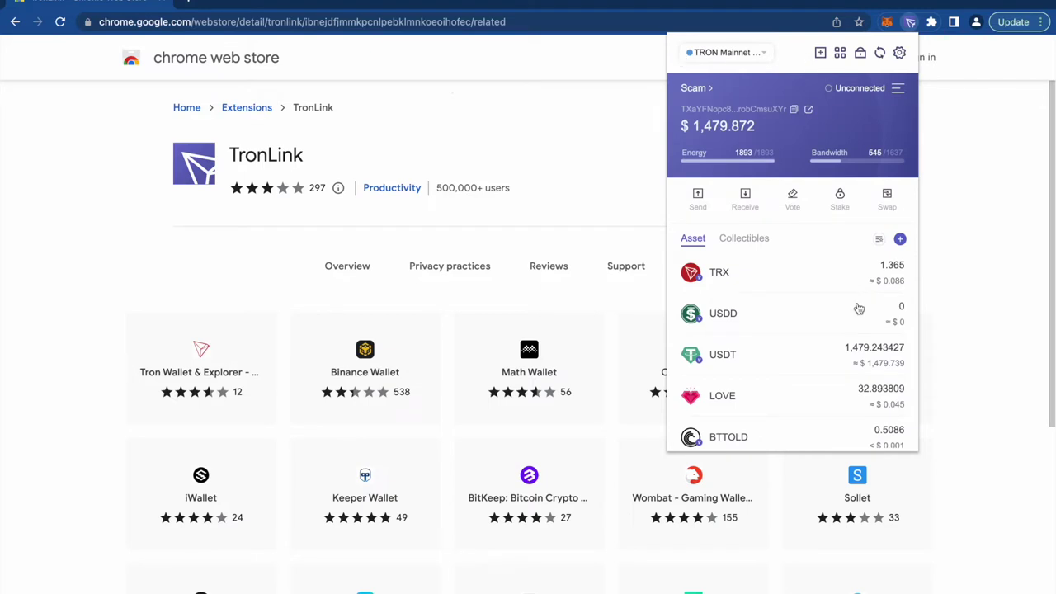
scroll(793, 267, down, 3)
scroll(793, 267, up, 3)
scroll(776, 385, down, 2)
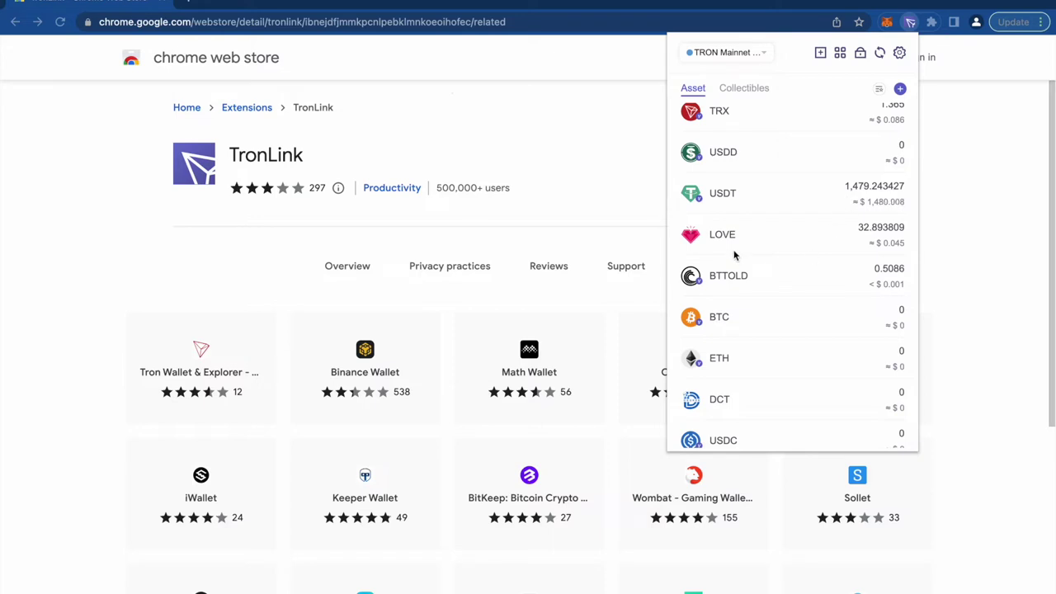
scroll(760, 328, down, 10)
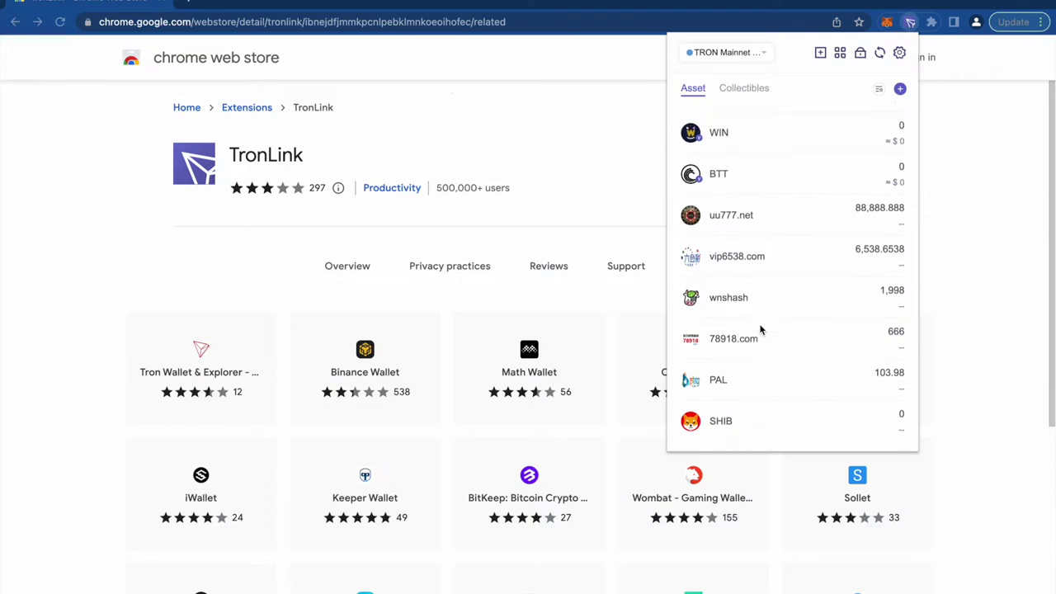
scroll(761, 330, up, 10)
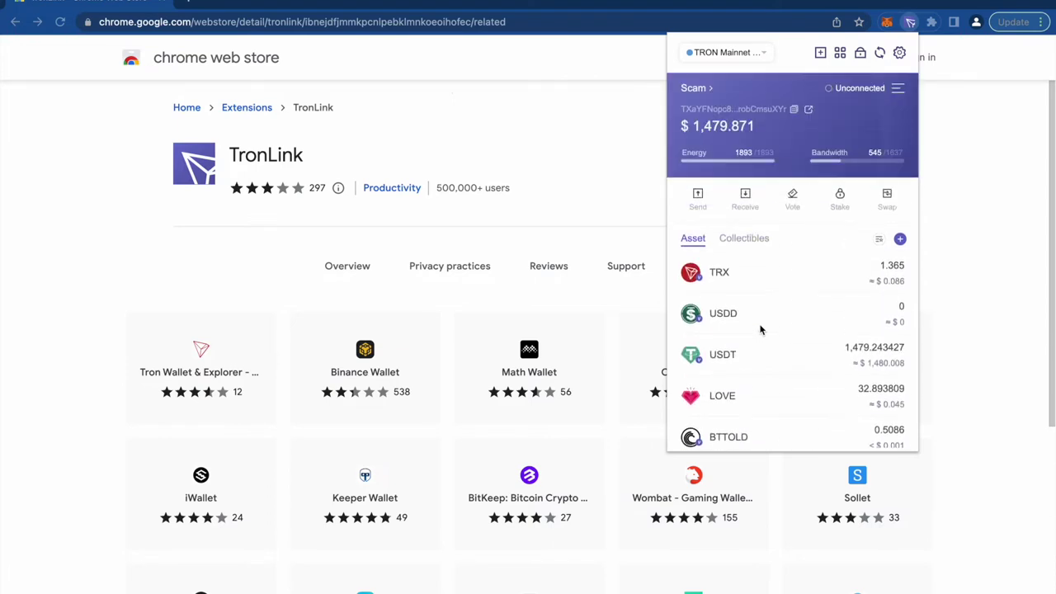
scroll(761, 330, down, 3)
scroll(760, 330, up, 3)
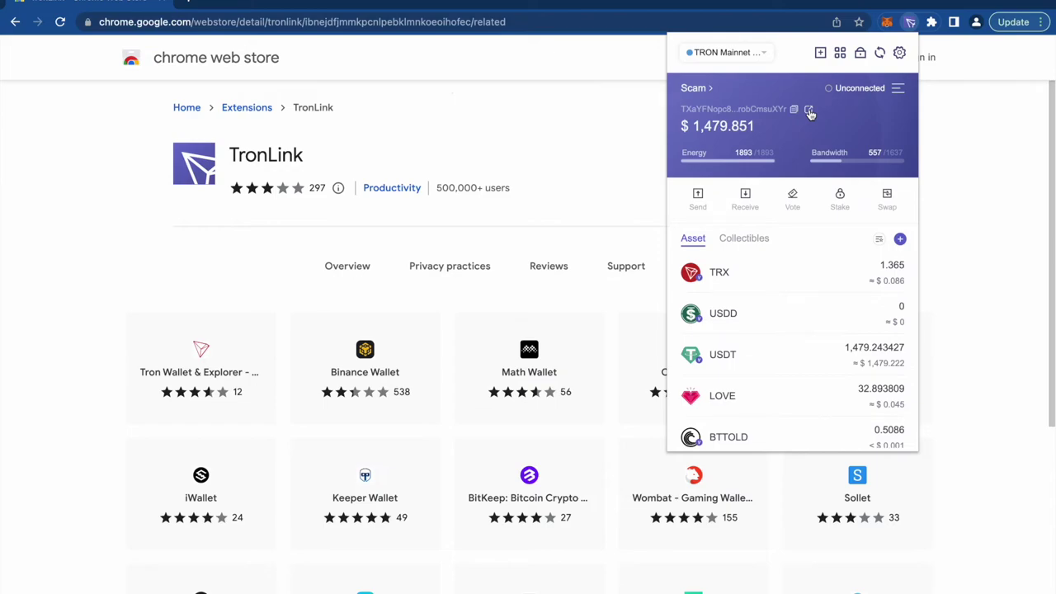
- Open the wallet on TRONSCAN and examine its incoming and outgoing TRX transfers
click(810, 114)
scroll(137, 516, down, 3)
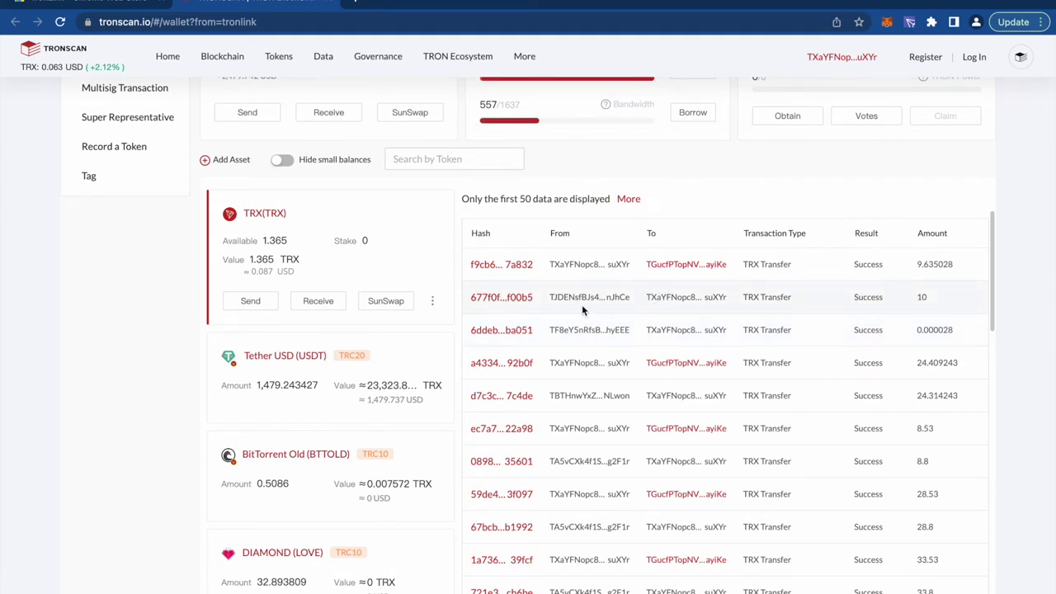
double_click(922, 297)
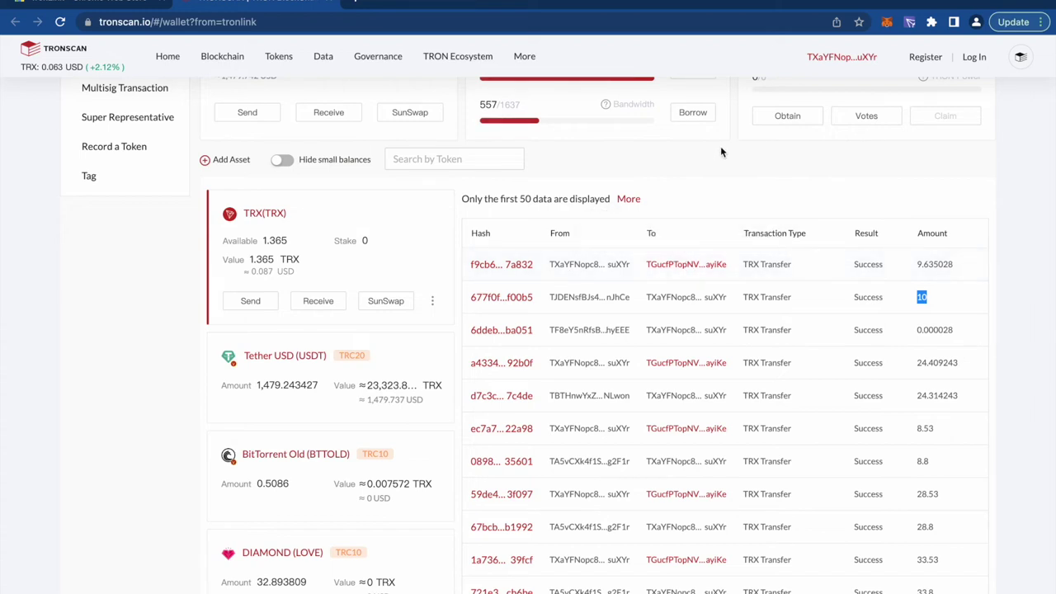
scroll(722, 146, up, 3)
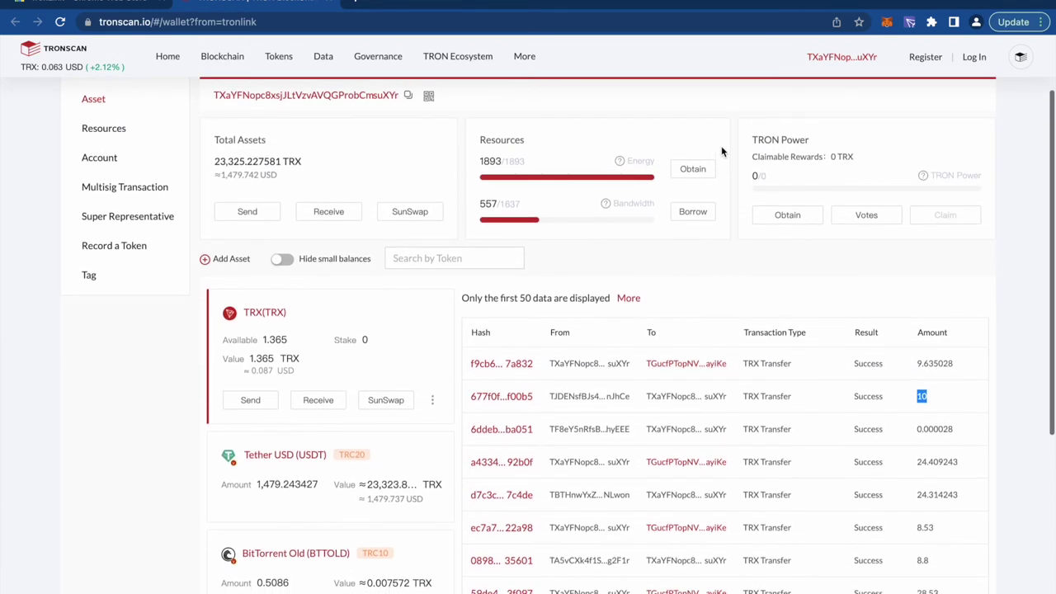
click(933, 305)
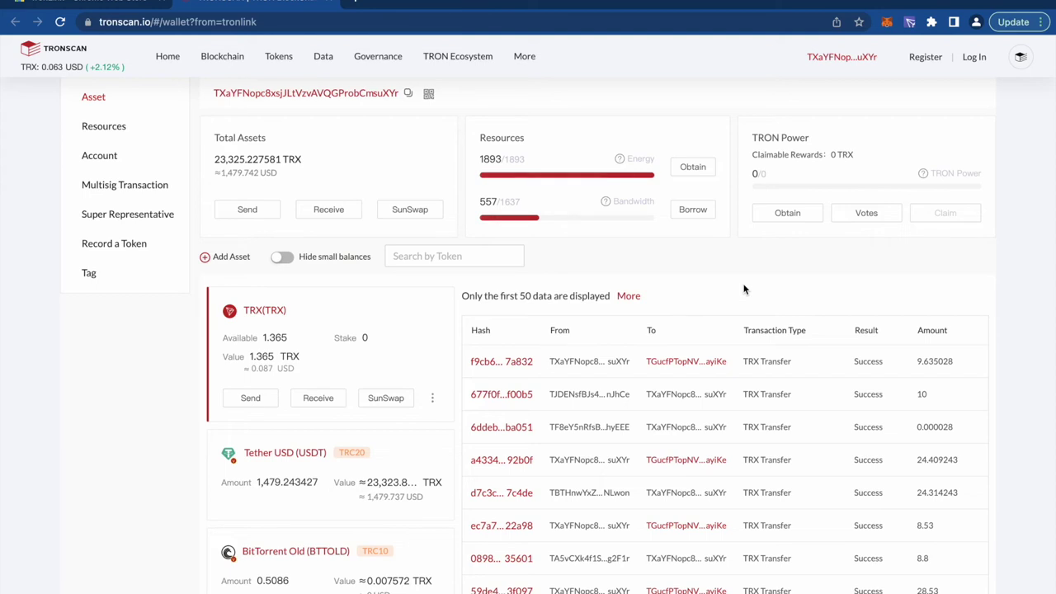
- Open the wallet's Account page and examine the key address listed under Owner Permission
click(105, 157)
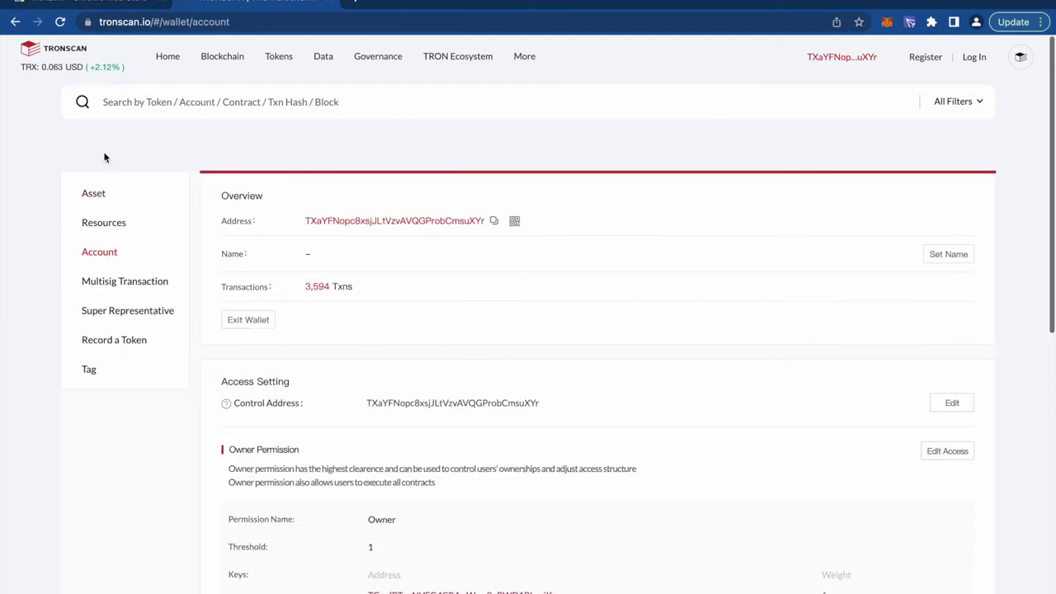
scroll(707, 349, down, 2)
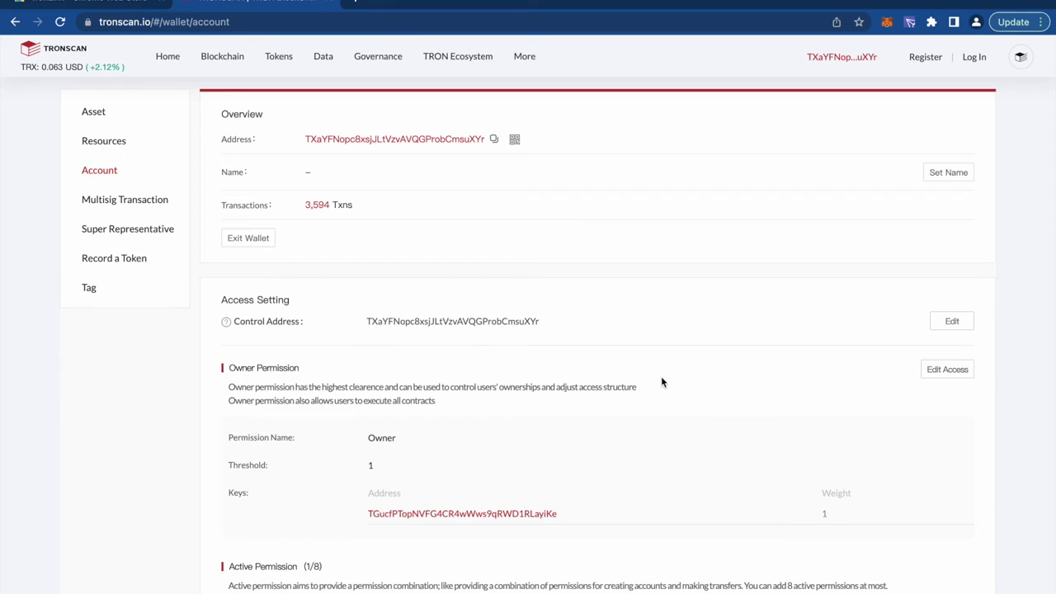
scroll(661, 382, down, 1)
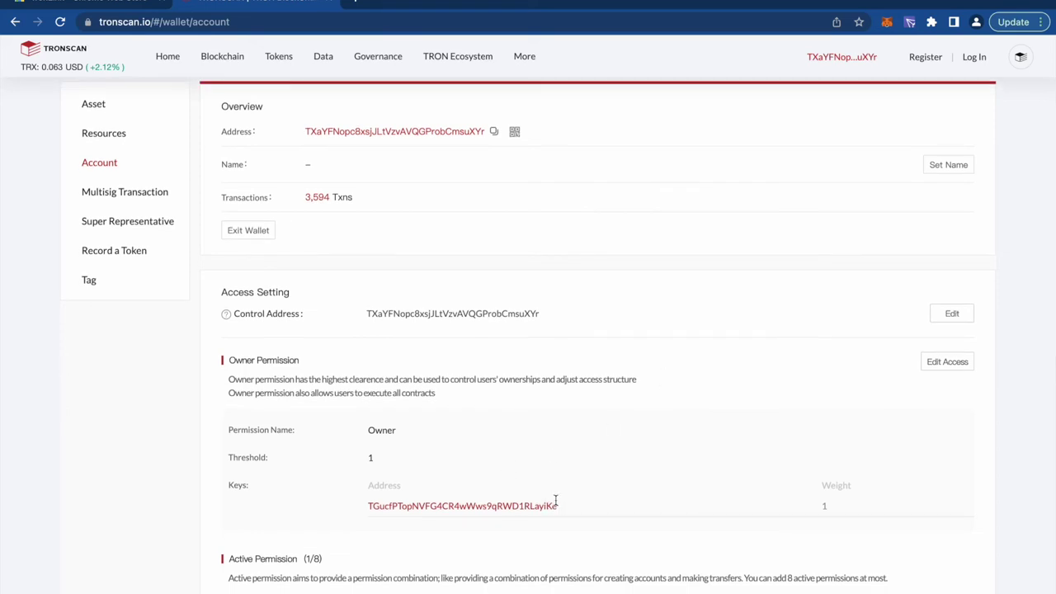
drag(557, 502, 368, 510)
scroll(337, 499, down, 2)
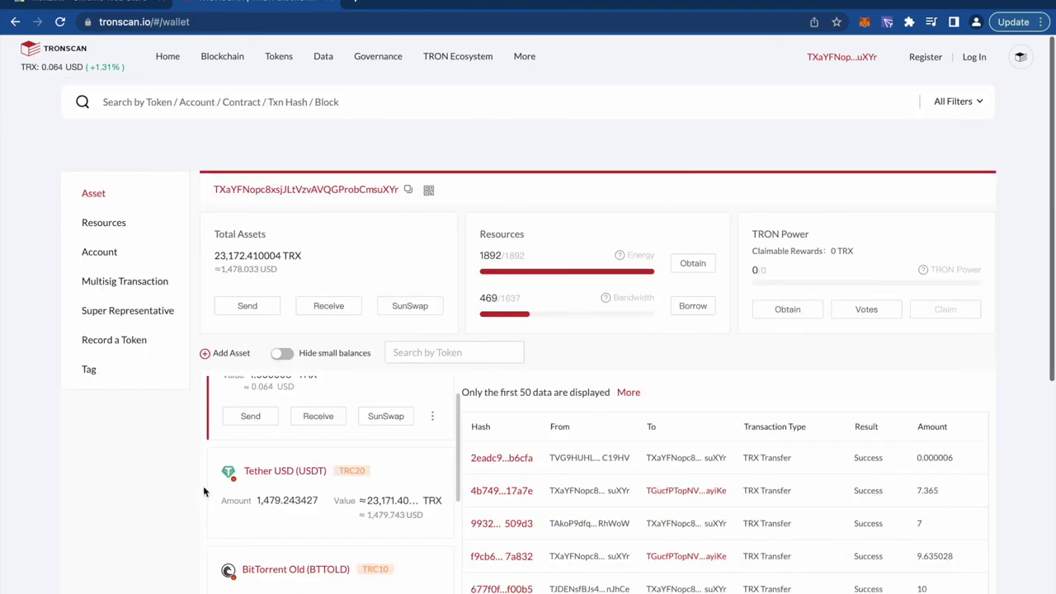
- Try to send Tether USD (USDT) from the wallet's assets, continuing with the Multisig Transaction option
scroll(273, 446, down, 1)
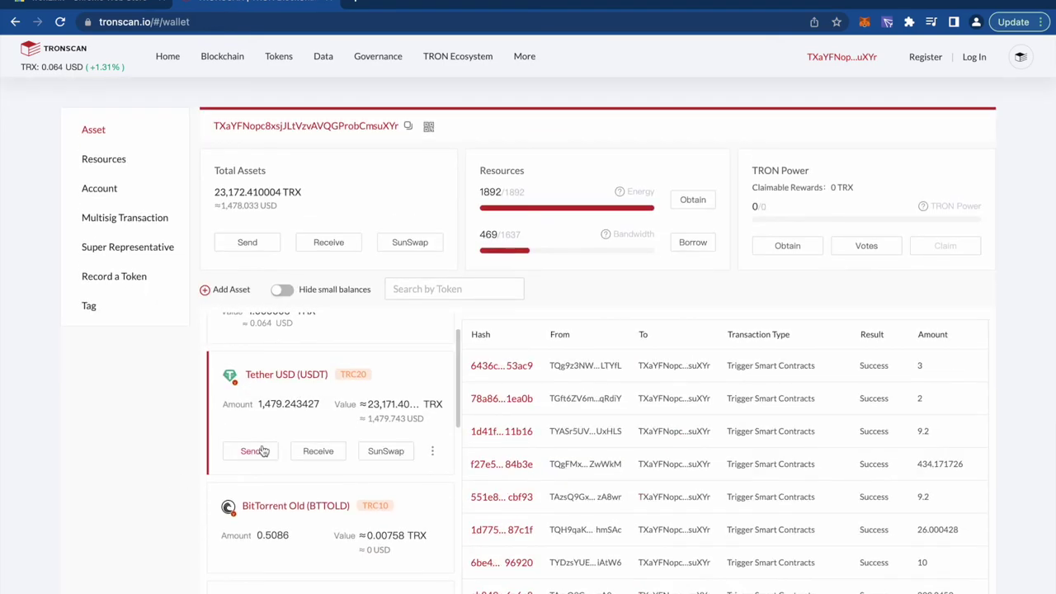
click(251, 450)
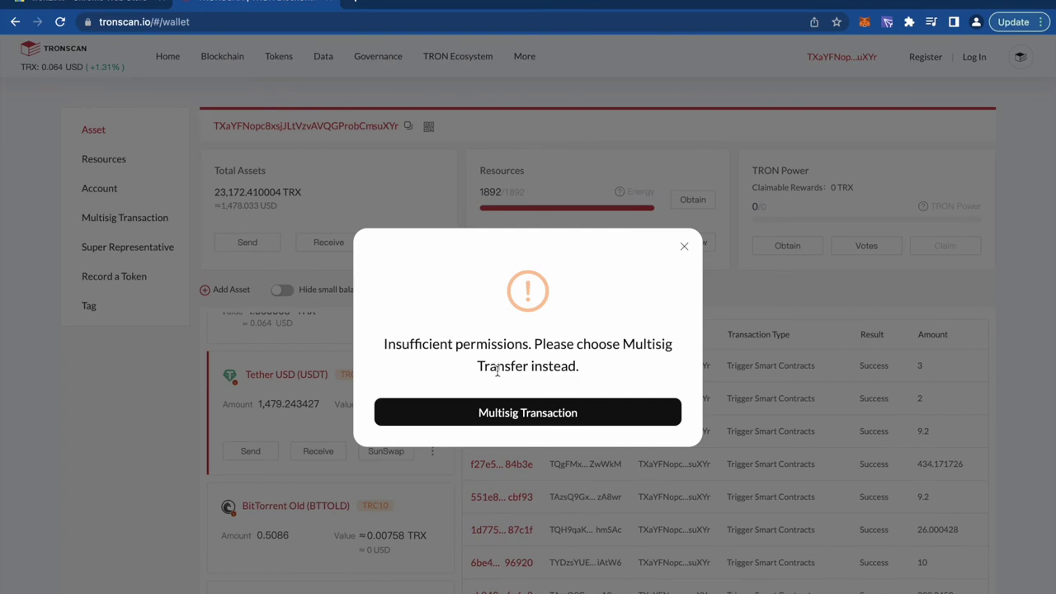
click(509, 412)
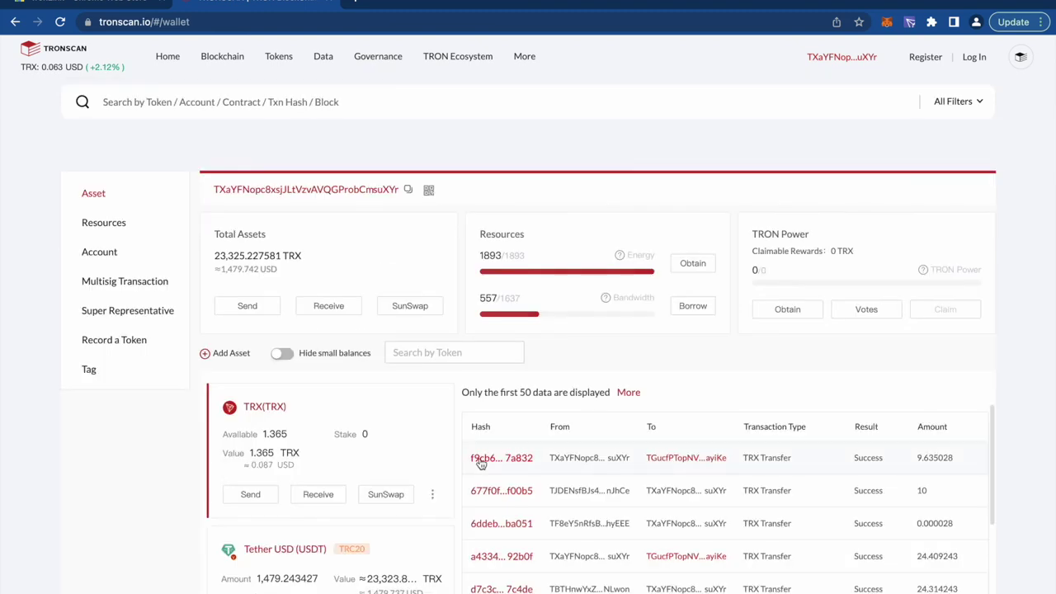
scroll(1010, 349, down, 3)
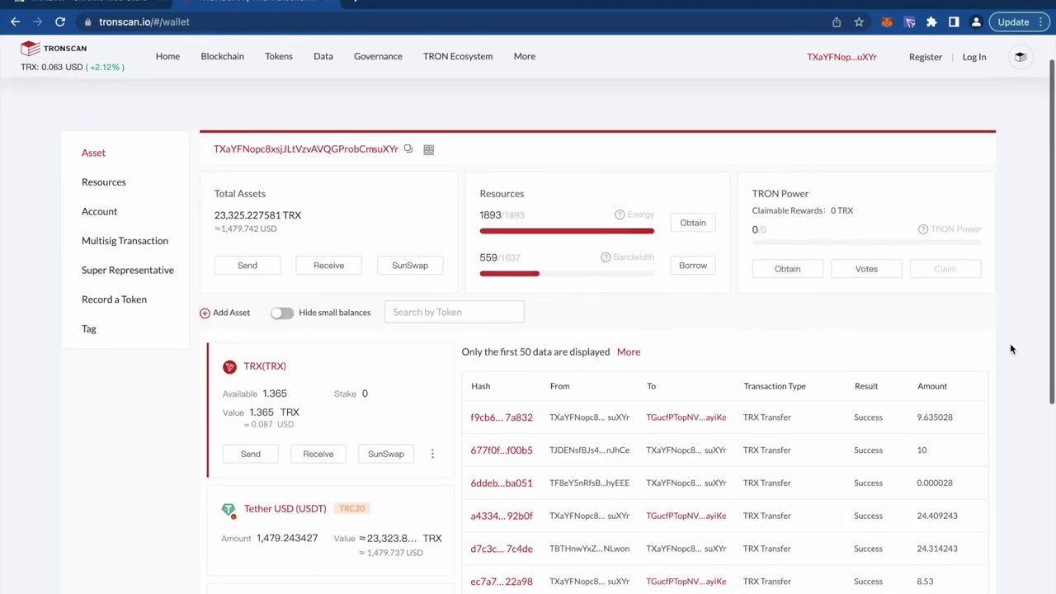
scroll(1010, 349, down, 1)
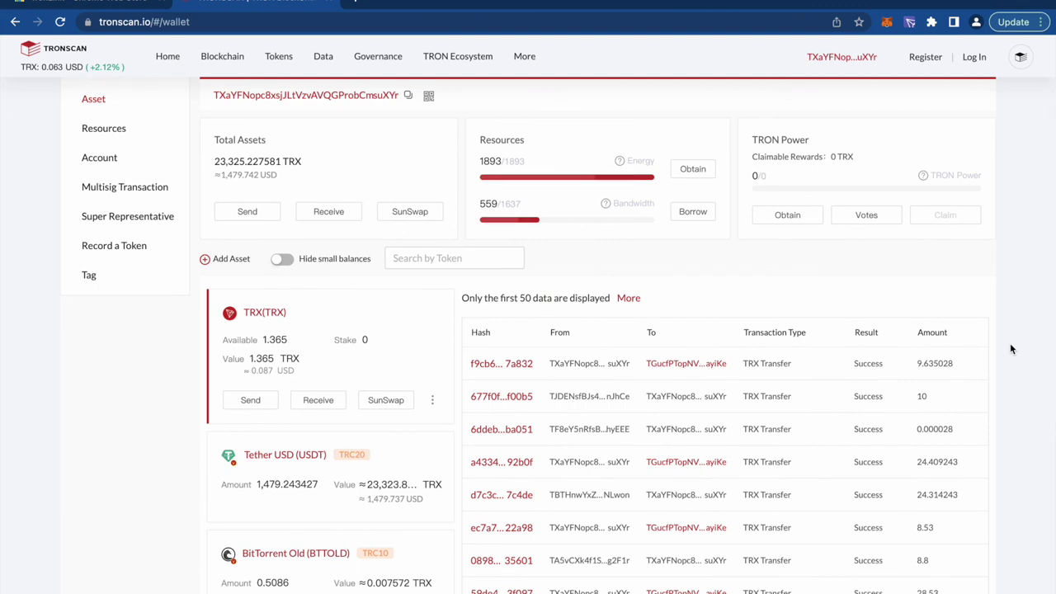
scroll(1010, 349, down, 2)
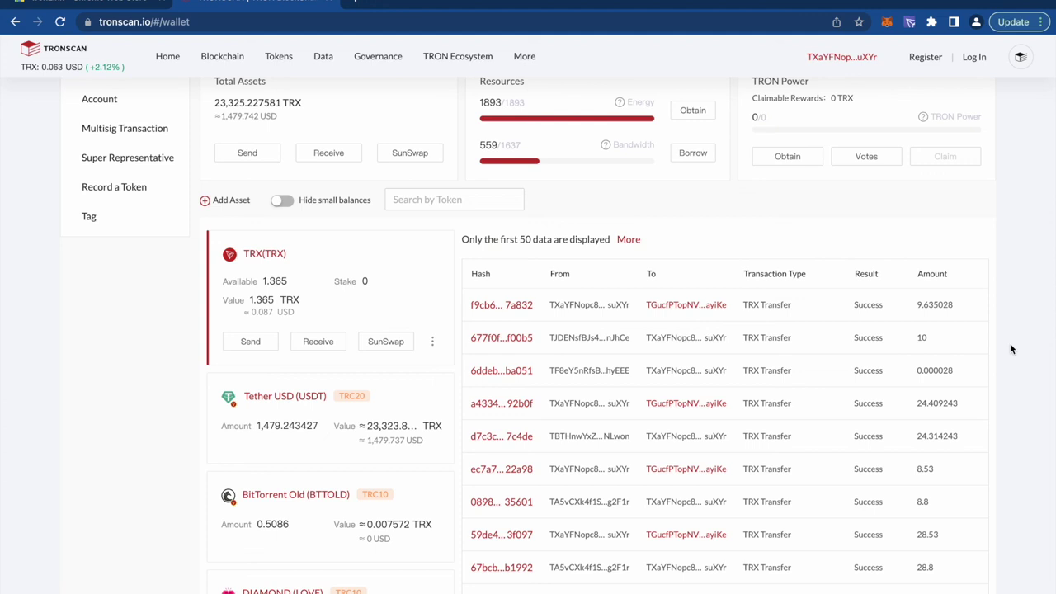
scroll(1010, 343, up, 2)
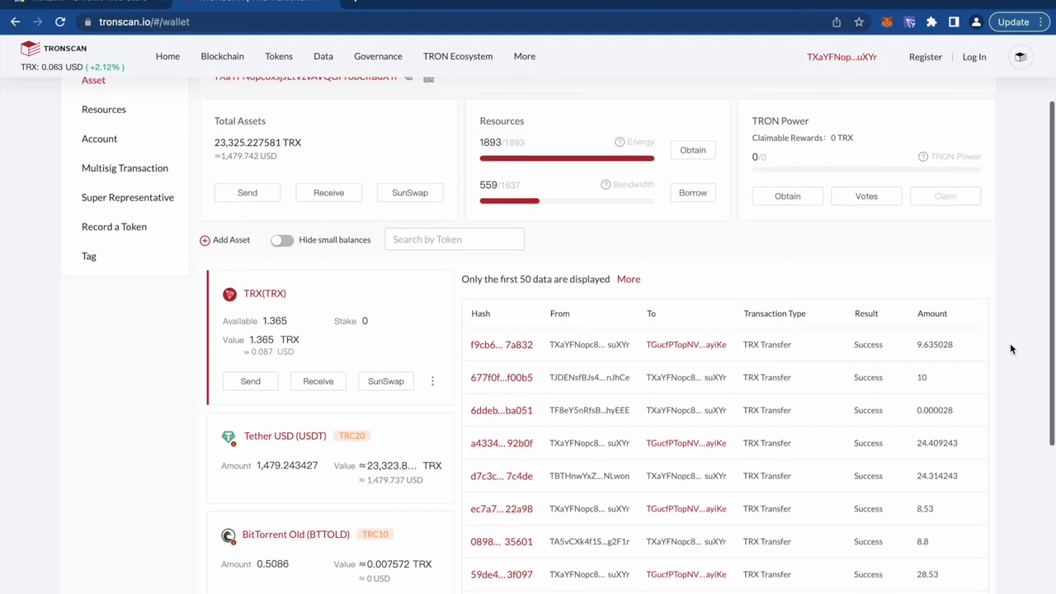
scroll(1010, 348, down, 1)
scroll(1010, 348, up, 1)
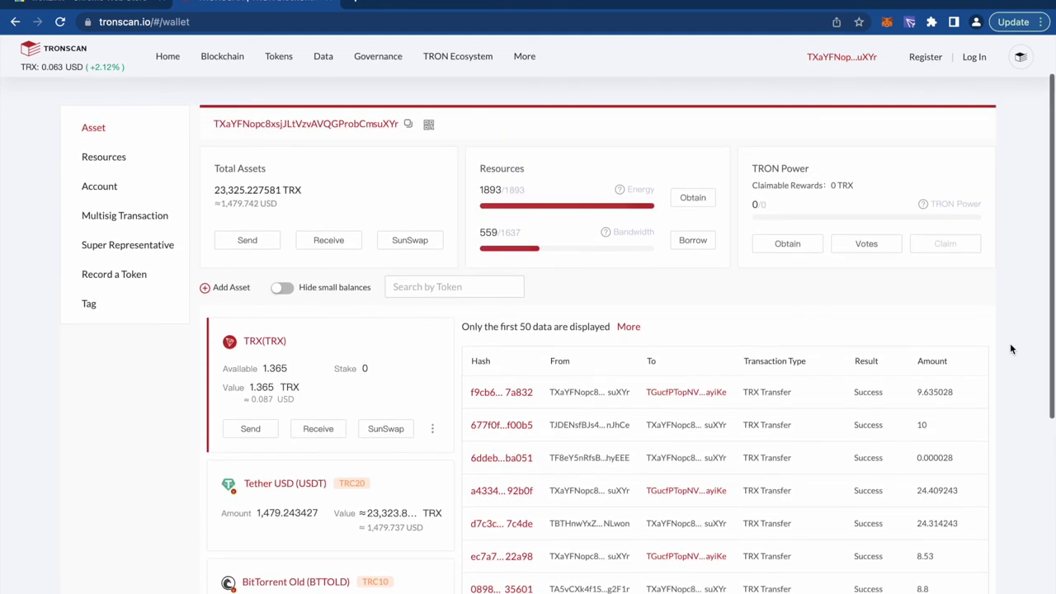
scroll(1010, 348, down, 1)
scroll(1011, 348, down, 1)
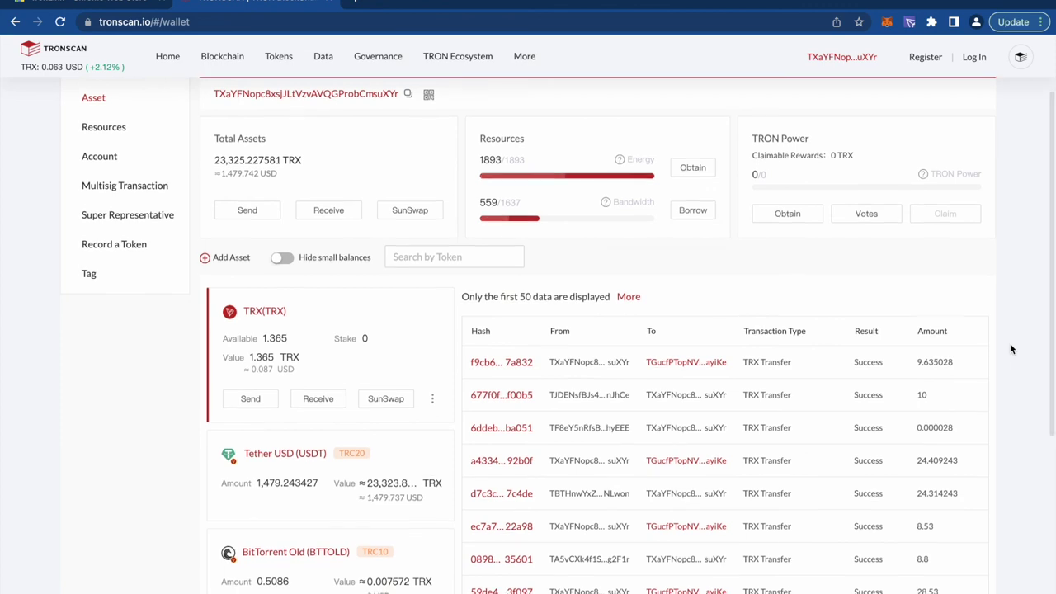